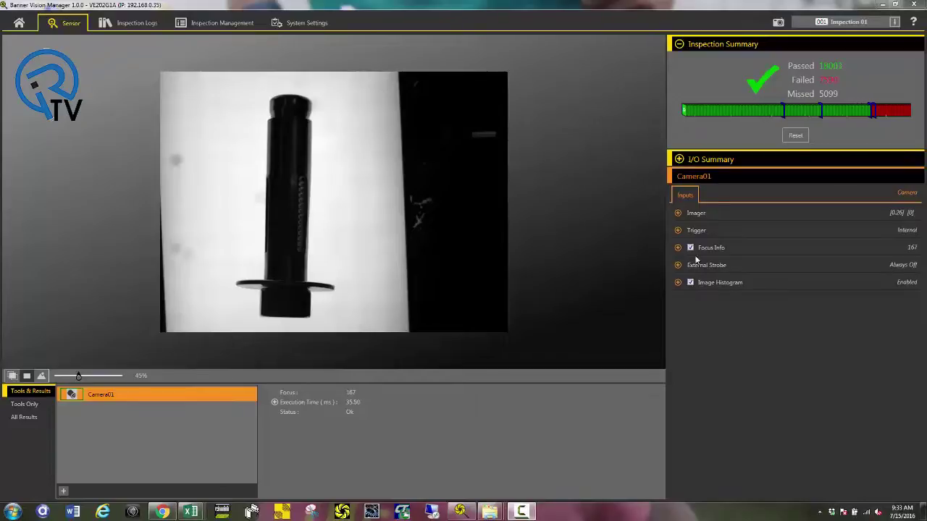
- Run Auto Exposure under the Imager settings so the camera sets its own exposure
left_click(678, 214)
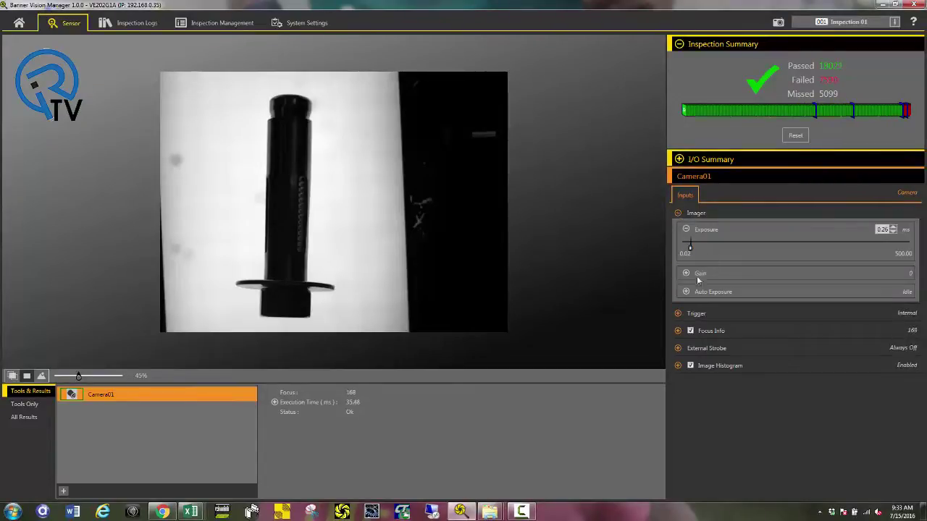
left_click(686, 292)
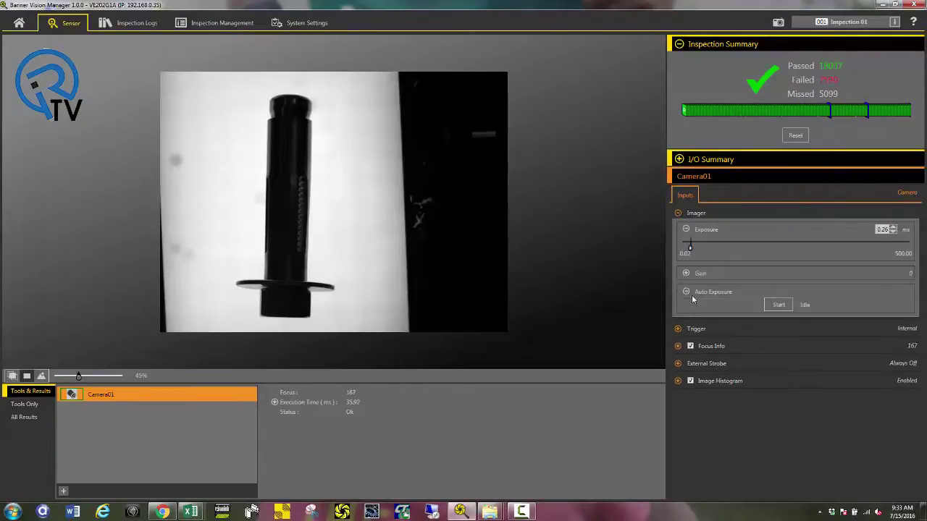
left_click(780, 310)
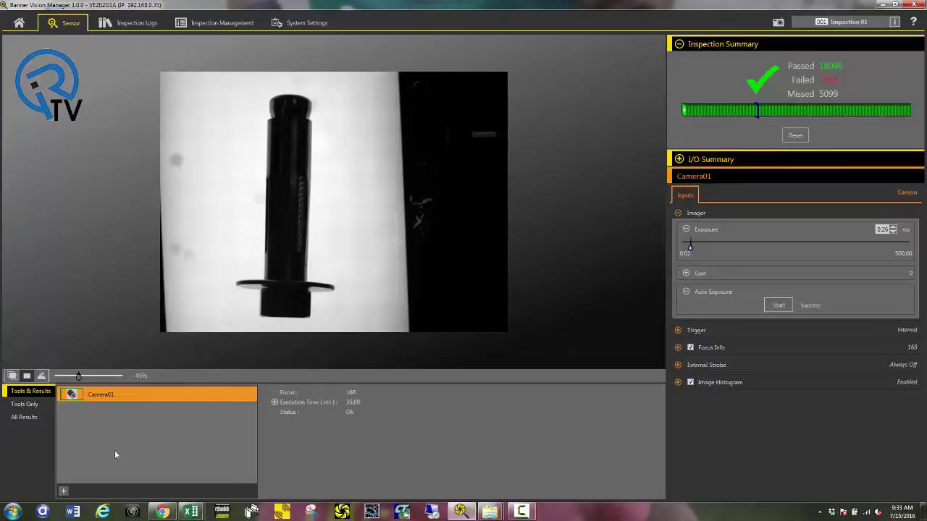
- Add a Match tool with search region and pattern box over the anchor's top, and teach it
left_click(62, 492)
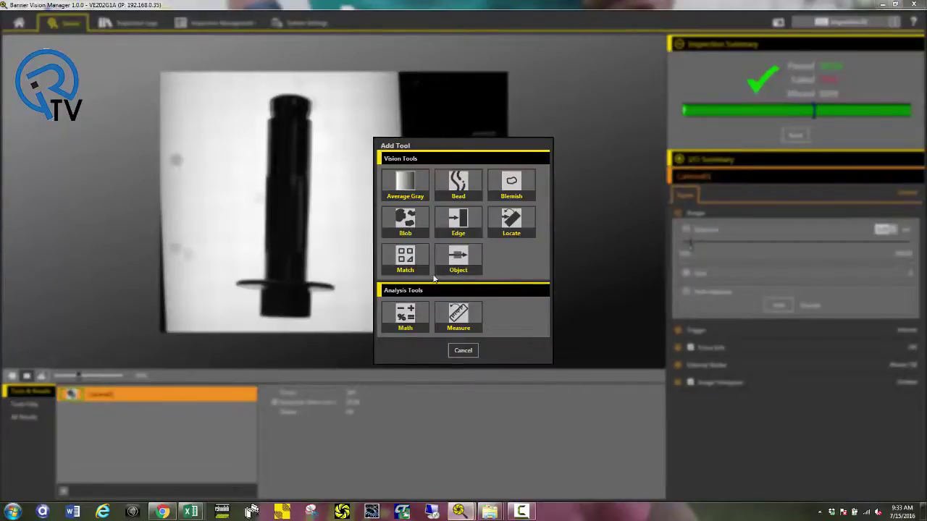
left_click(407, 267)
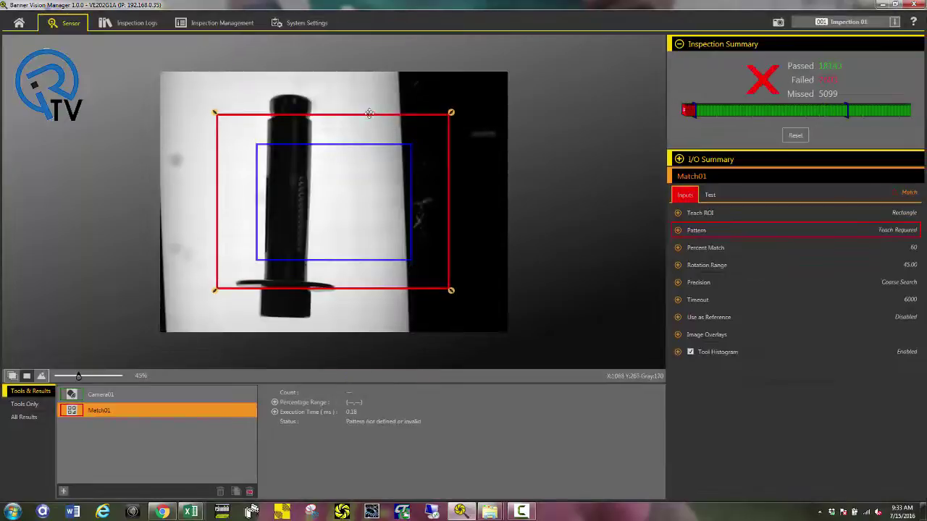
left_click_drag(393, 130, 358, 96)
left_click_drag(346, 198, 312, 141)
left_click_drag(381, 211, 362, 115)
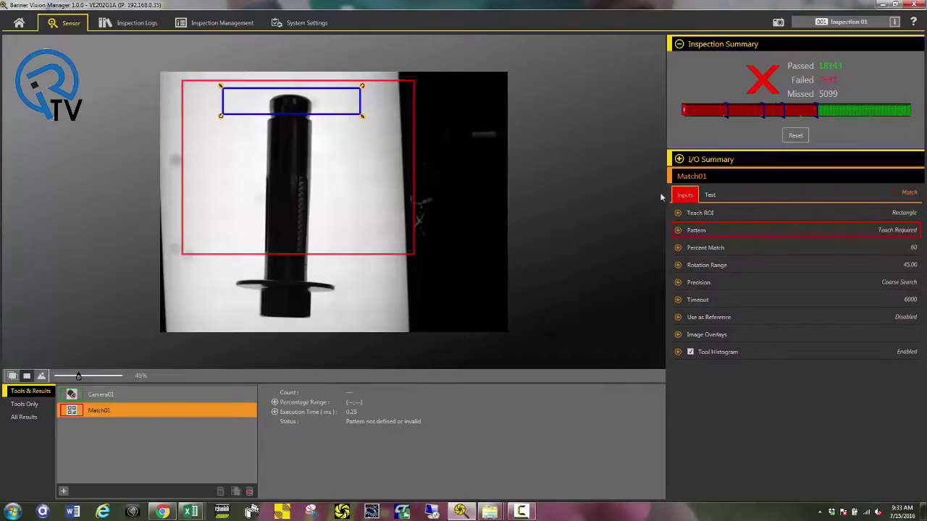
left_click(679, 232)
left_click(794, 304)
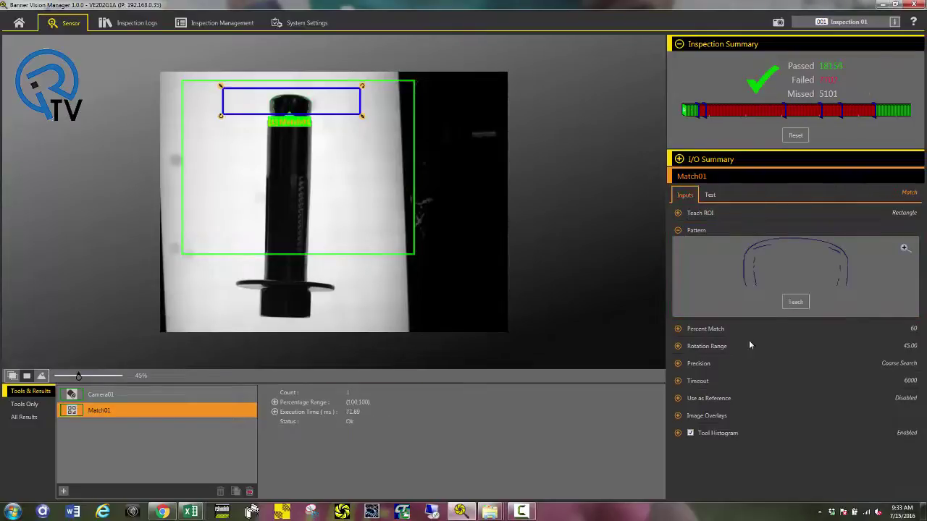
- Make Match01 the reference, adjusting downstream tool ROIs, and set its reference point
left_click(678, 398)
left_click(684, 413)
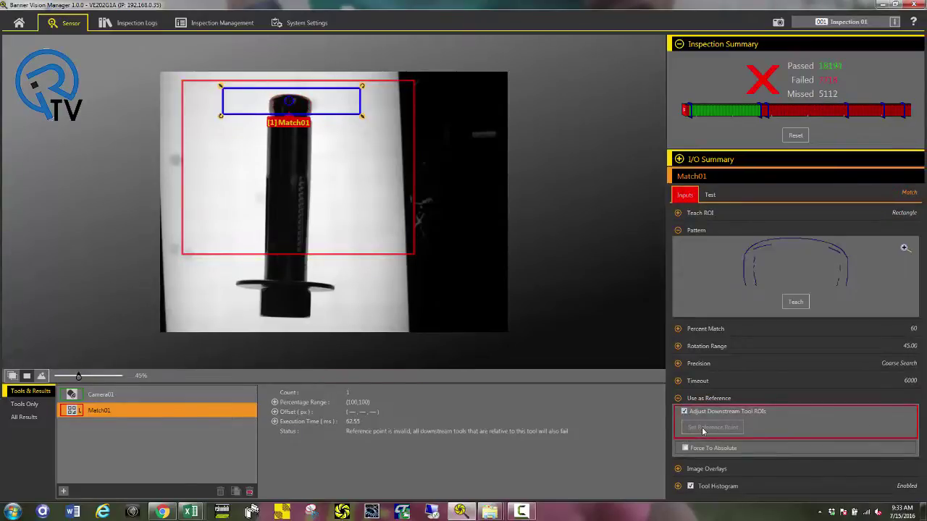
left_click(701, 427)
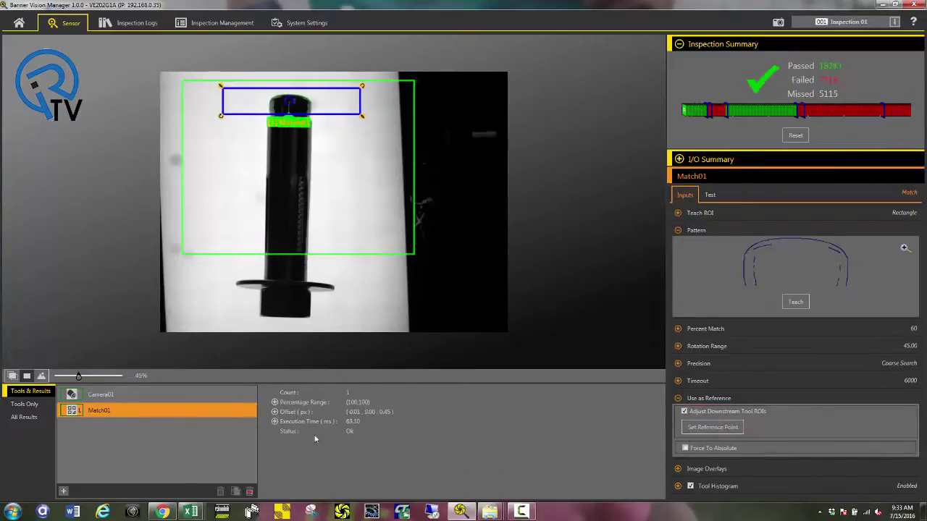
- Add an Edge tool with its line crossing the anchor's shaft
left_click(63, 492)
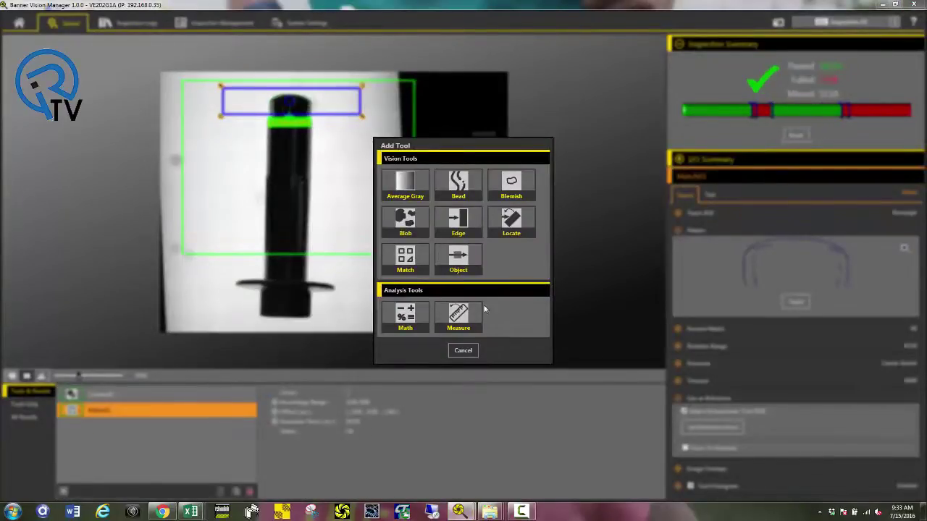
left_click(454, 217)
left_click_drag(365, 200, 322, 136)
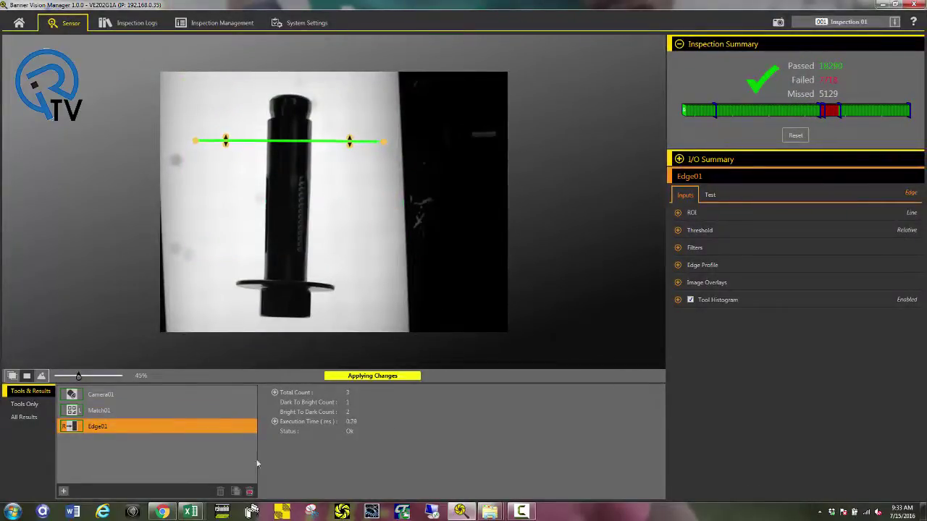
- Set Edge01's threshold type to Edge Strength and raise it to 51, finding 2 edges
left_click(678, 231)
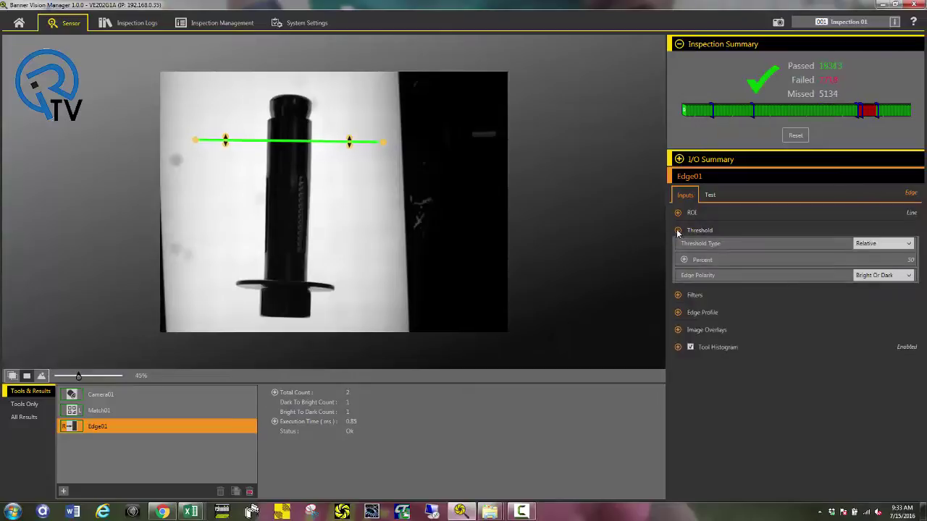
left_click(887, 243)
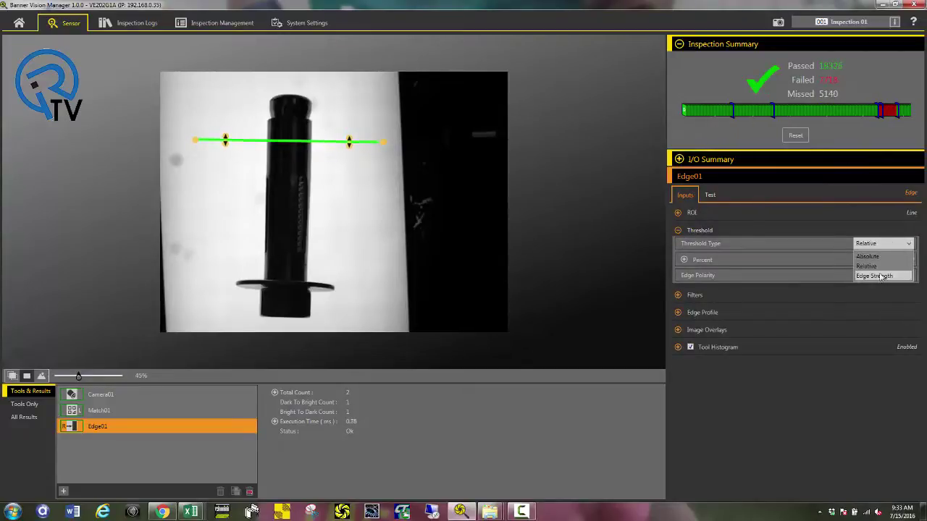
left_click(881, 277)
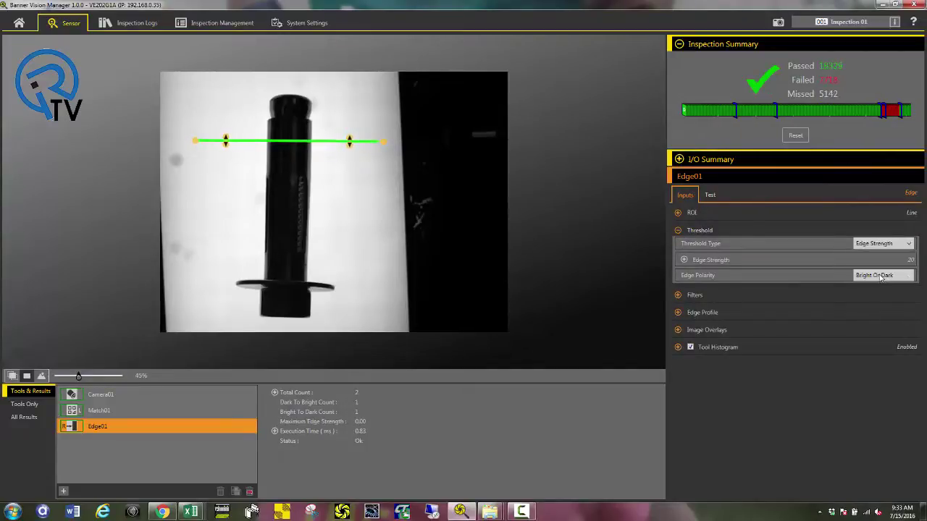
left_click(683, 261)
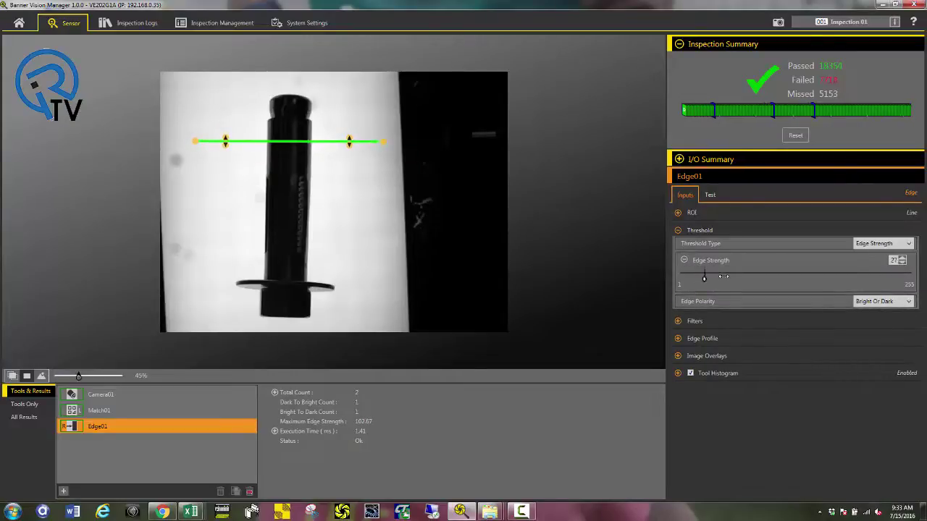
left_click_drag(698, 277, 726, 277)
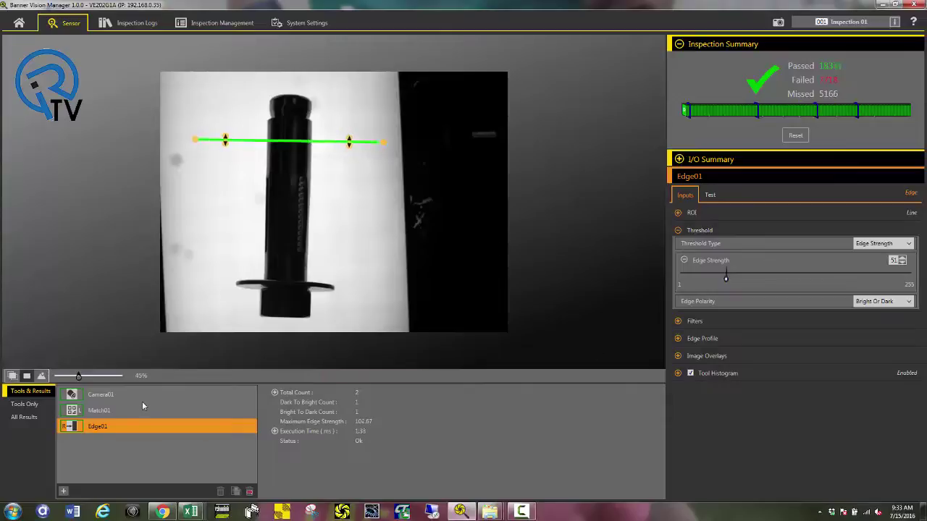
scroll(271, 137, "up", 5)
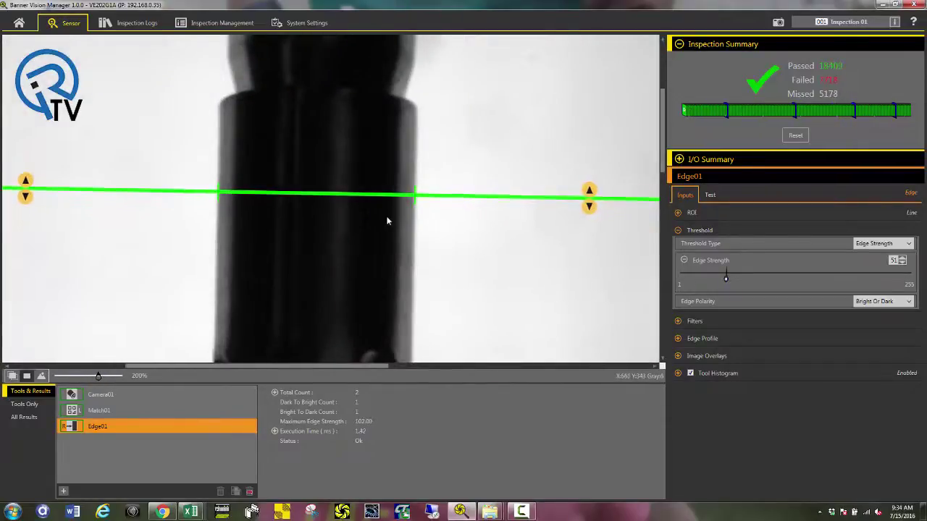
scroll(389, 215, "down", 6)
scroll(384, 214, "down", 2)
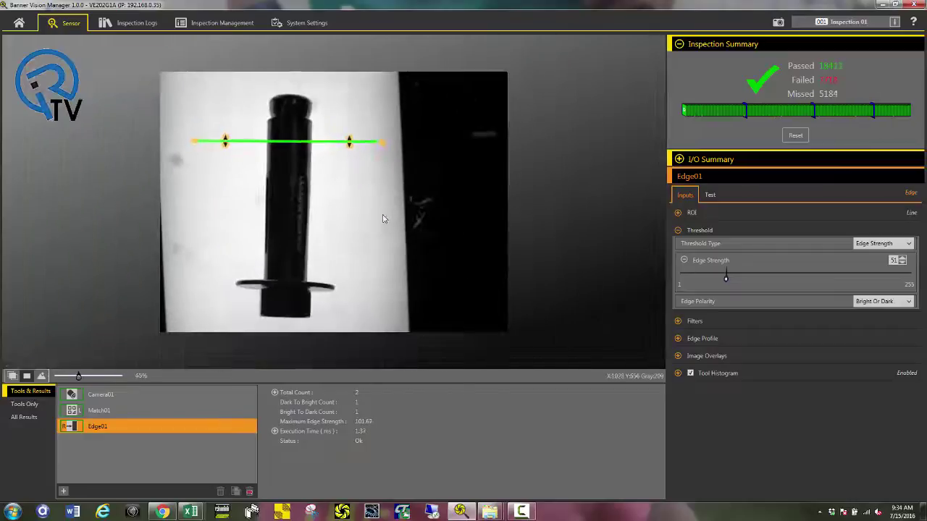
- Add Match02 with its search region over the lower half, and teach the anchor's head as its pattern
left_click(63, 491)
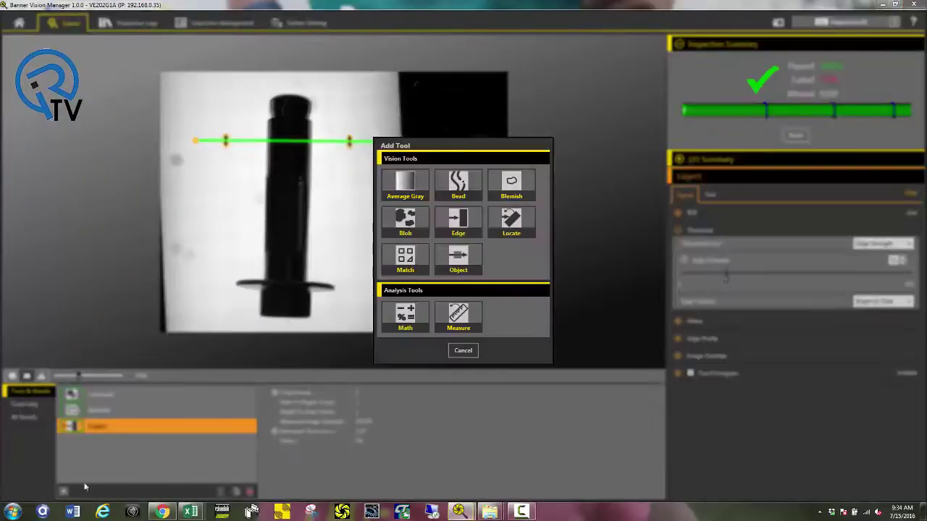
left_click(406, 261)
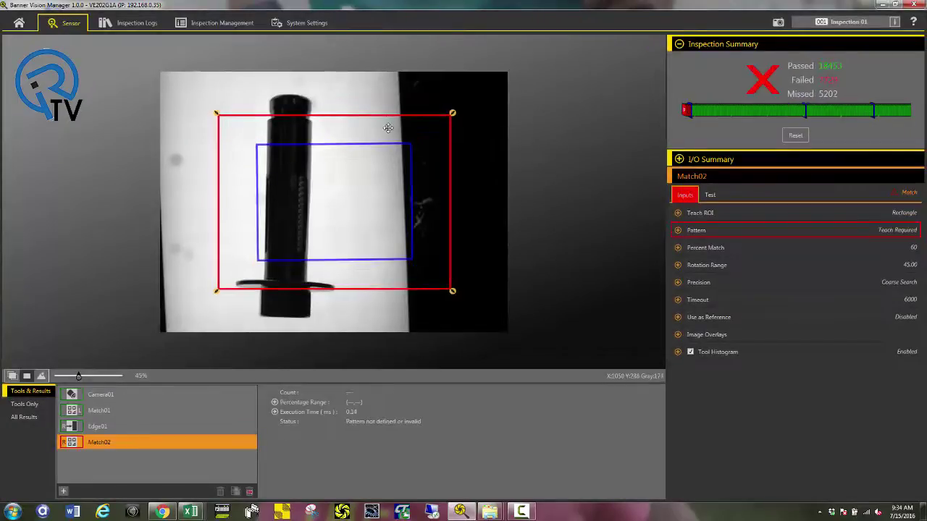
left_click_drag(362, 196, 306, 248)
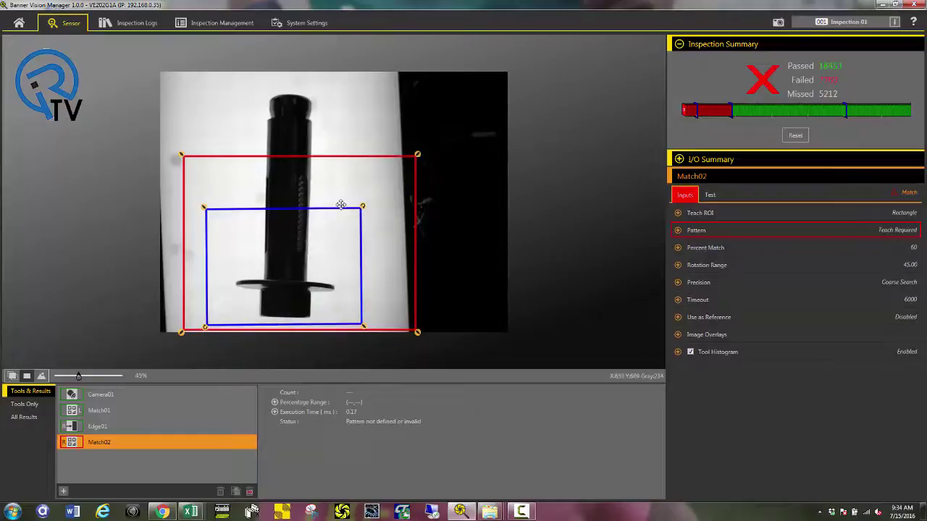
left_click_drag(330, 208, 342, 310)
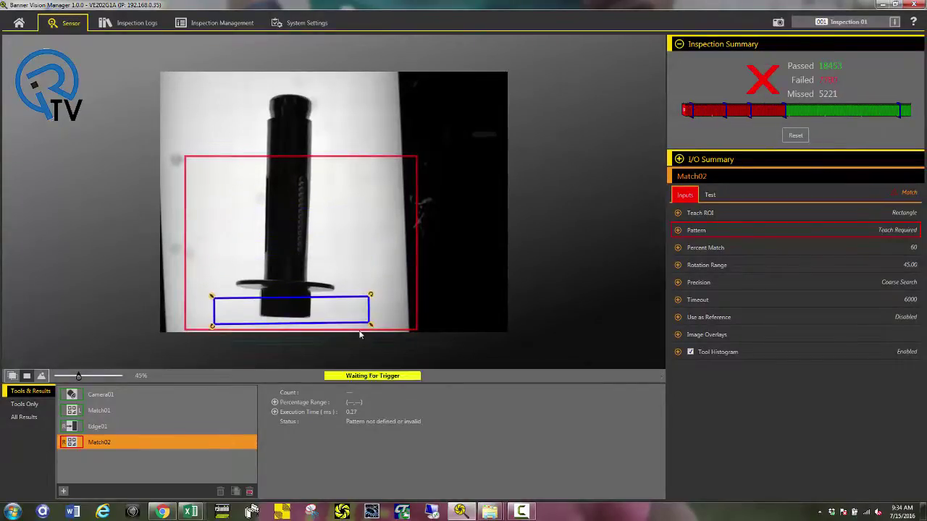
left_click(679, 231)
left_click(799, 304)
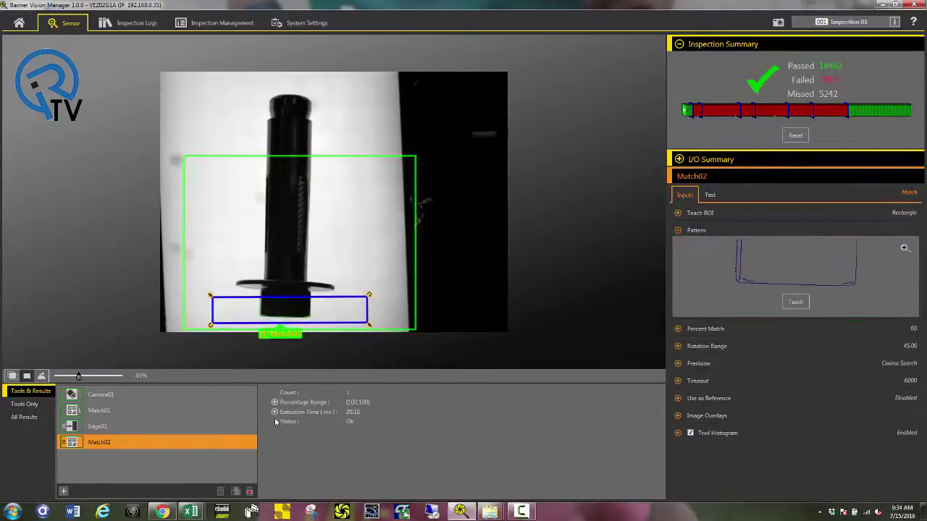
- Add a Blob tool, tilting its region over the collar's left tip to find one 1,603 px blob
left_click(63, 492)
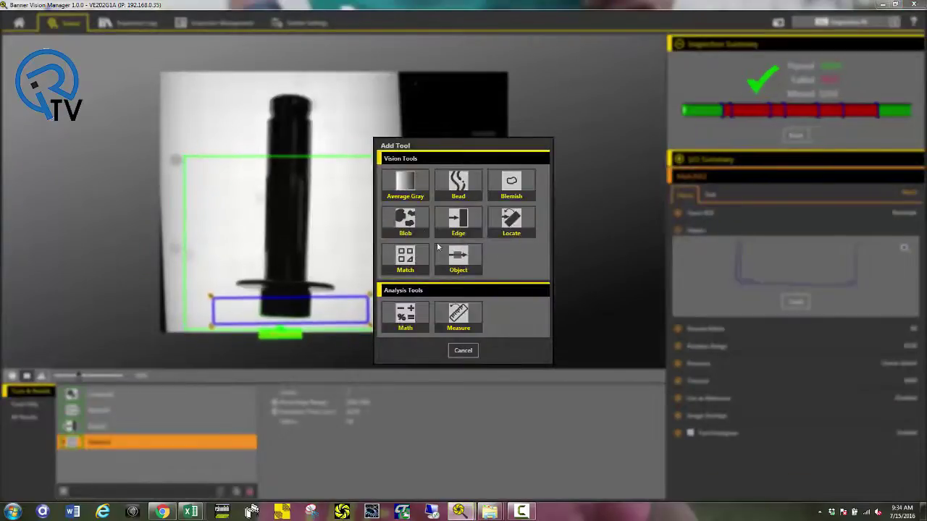
left_click(407, 218)
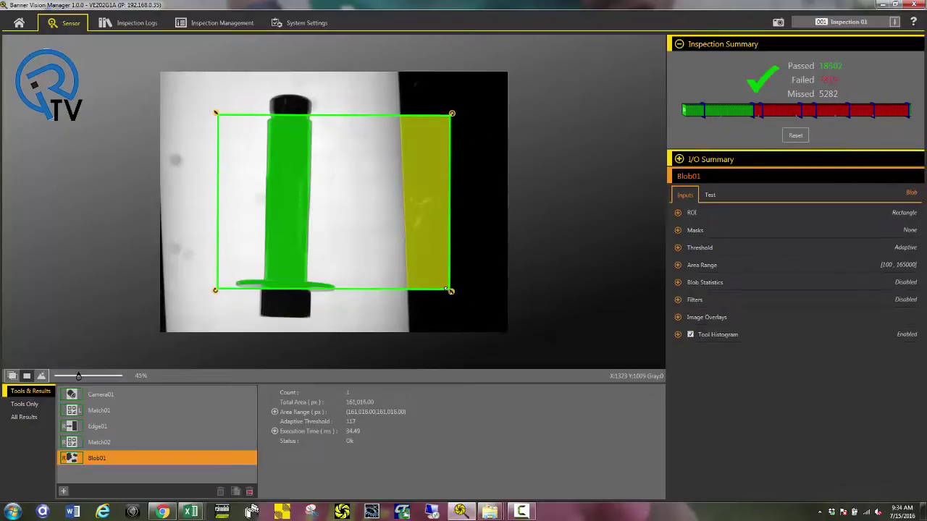
left_click_drag(453, 288, 253, 211)
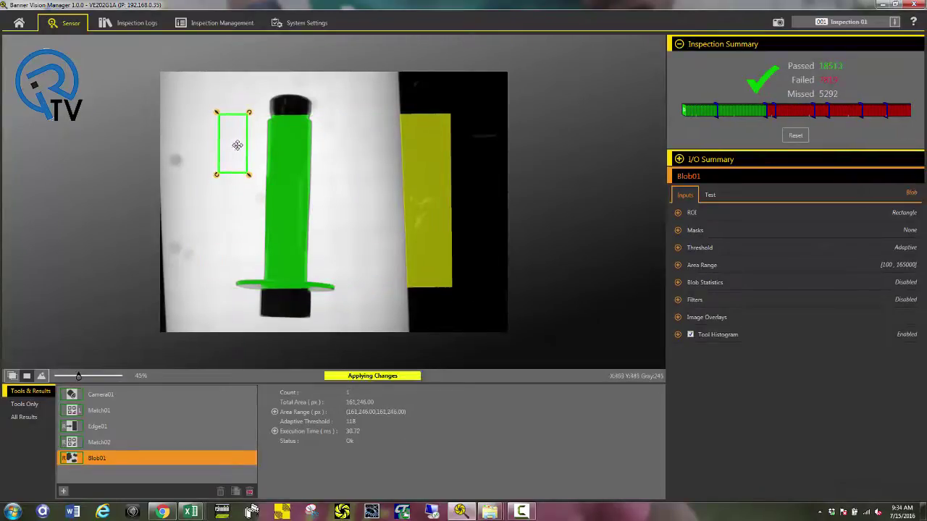
left_click_drag(234, 142, 226, 282)
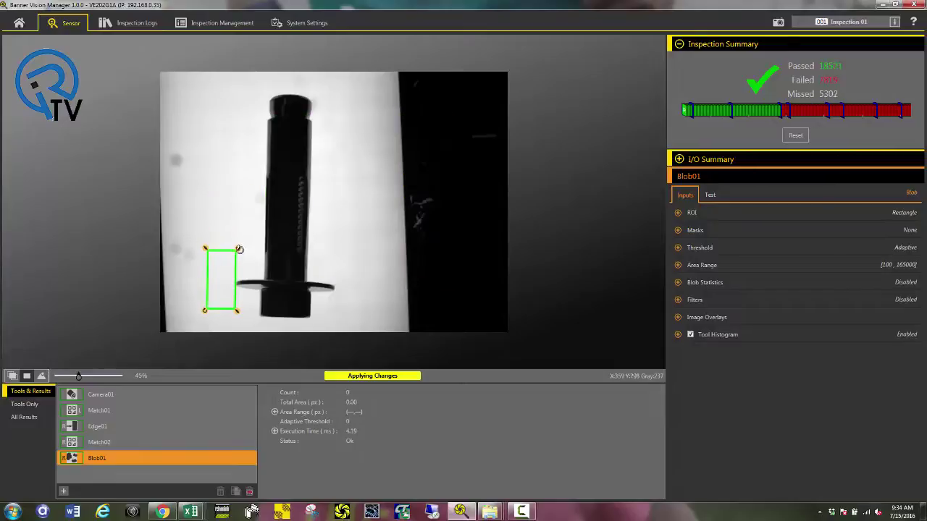
left_click_drag(240, 249, 241, 266)
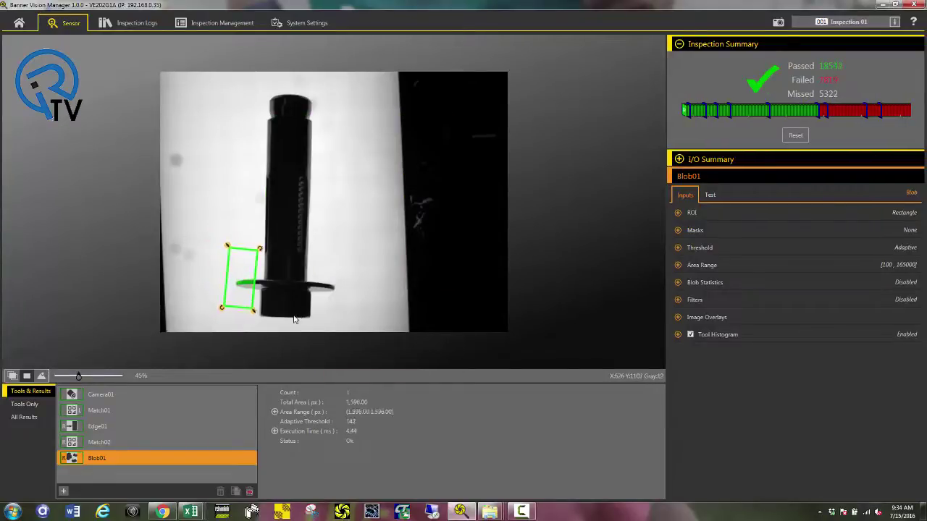
- Add Measure01 from Edge01 edge #1 to Edge01 edge #2, reading about 204 px
left_click(63, 493)
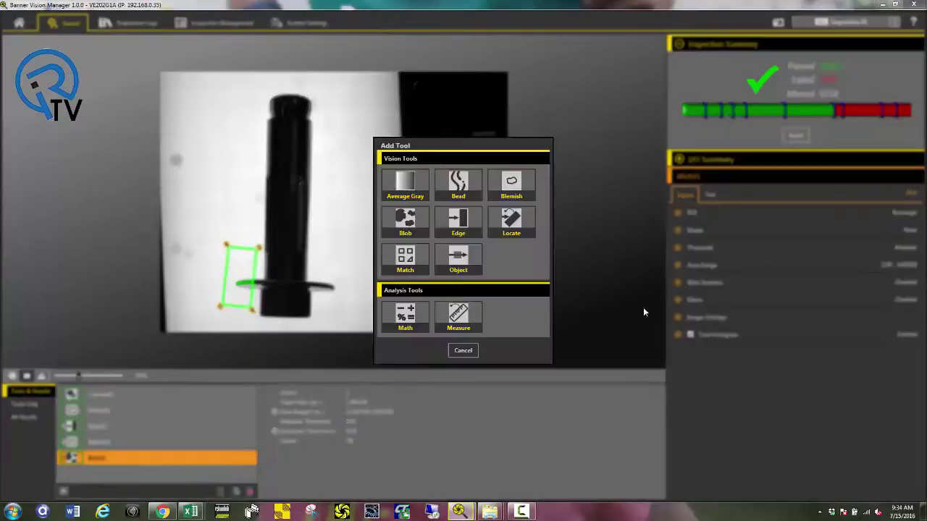
left_click(463, 320)
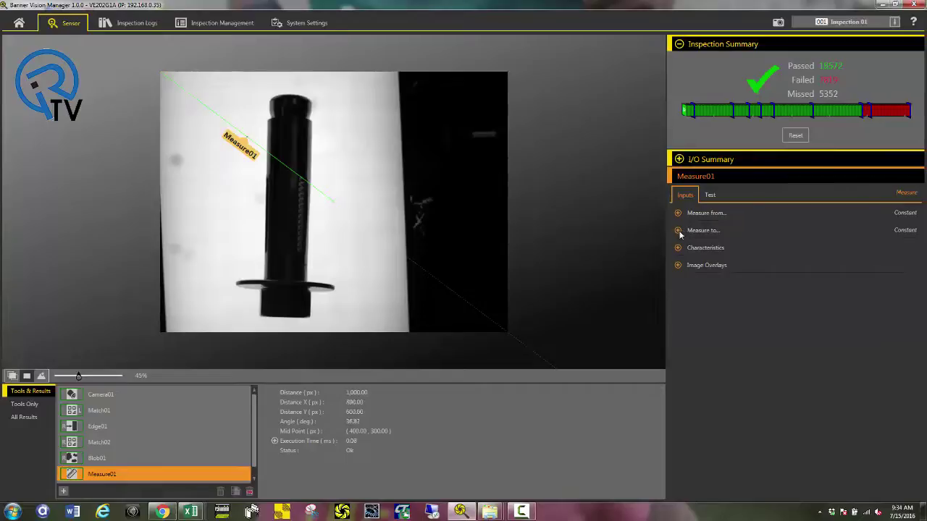
left_click(677, 213)
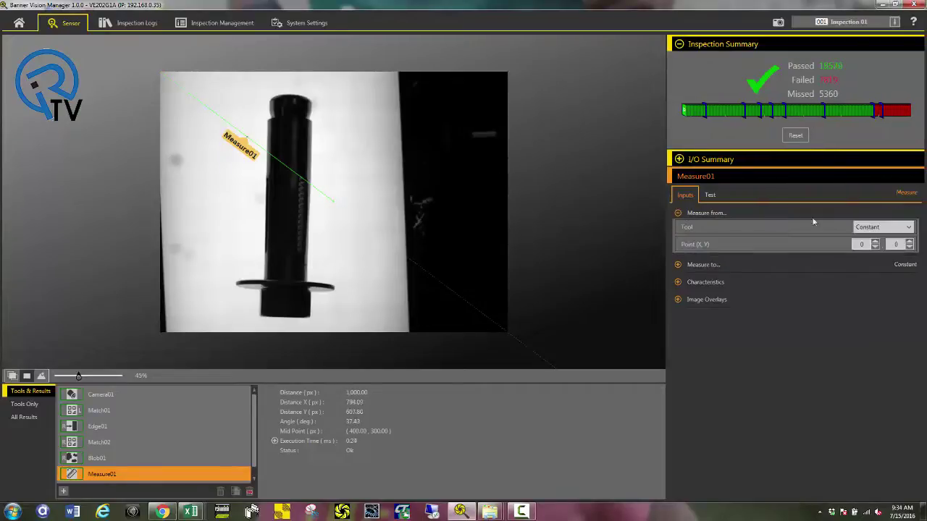
left_click(885, 227)
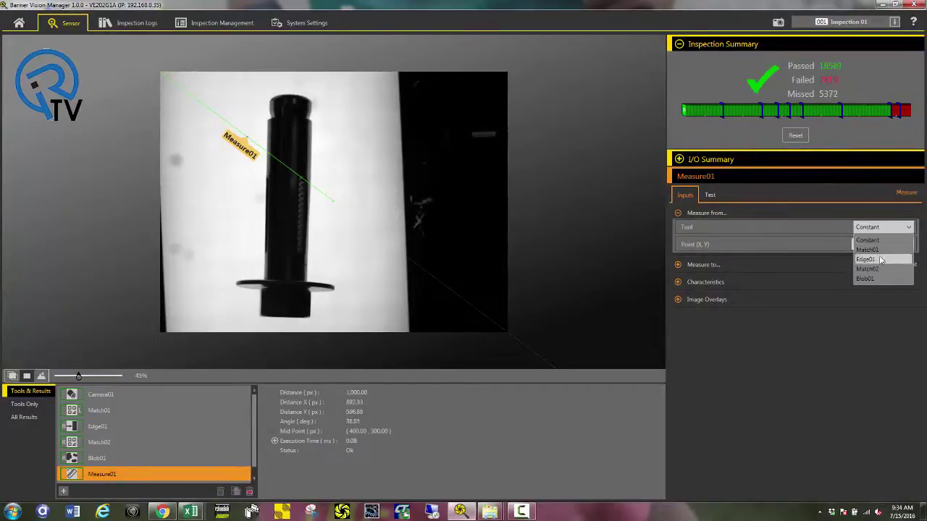
left_click(880, 259)
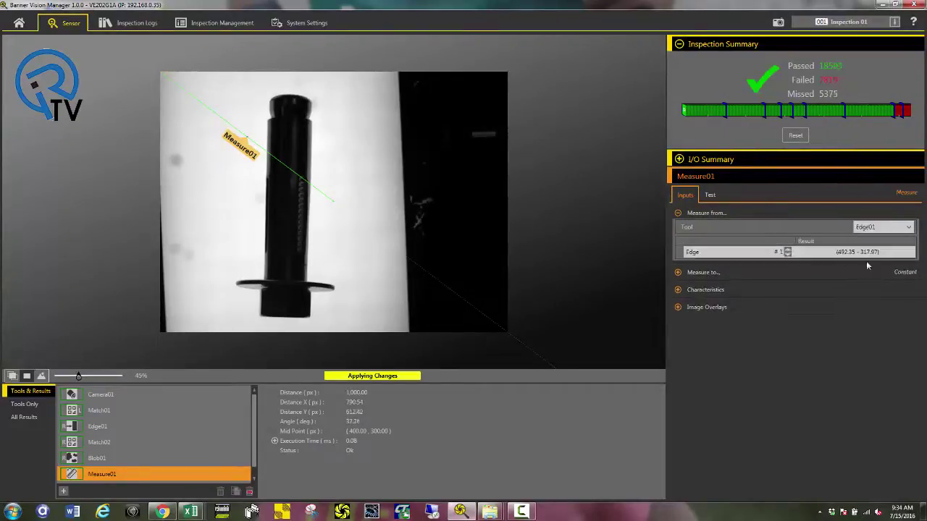
left_click(679, 273)
left_click(882, 286)
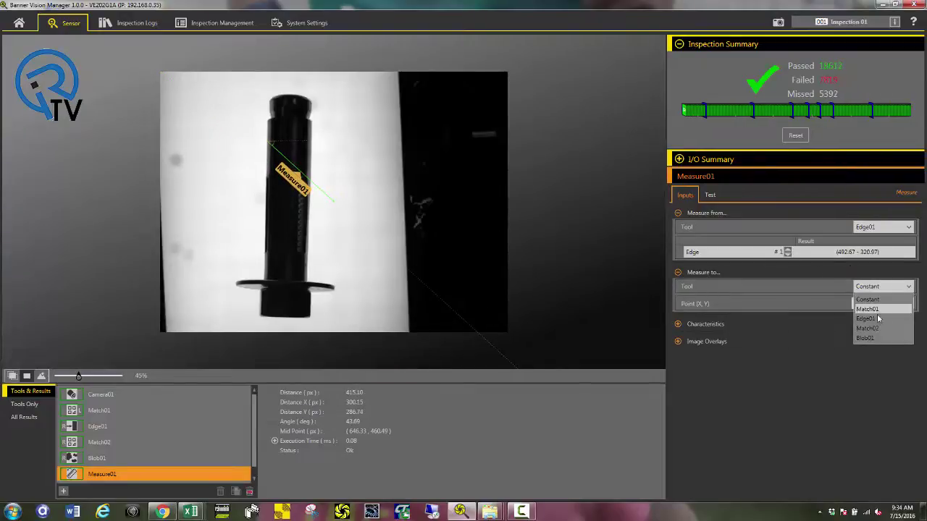
left_click(865, 318)
left_click(787, 309)
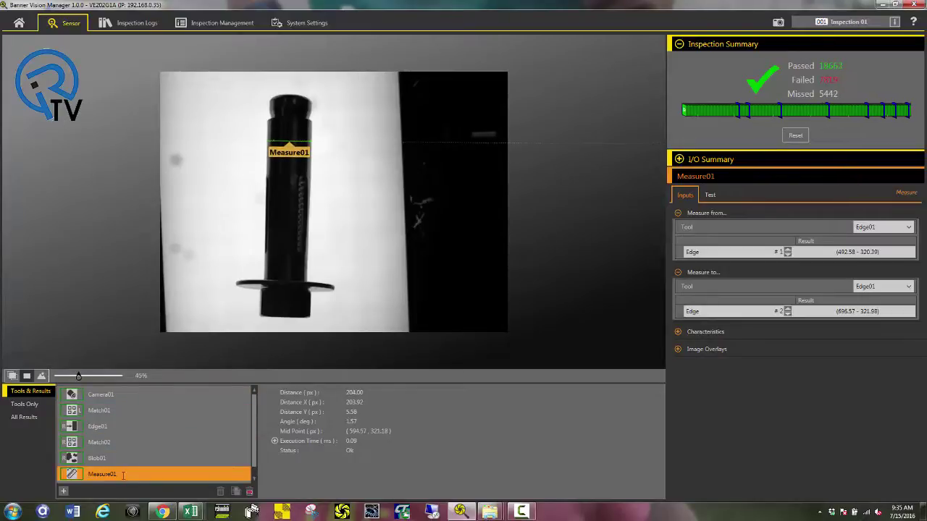
- Enable Measure01's Distance test with a 190 to 210 px range
left_click(710, 195)
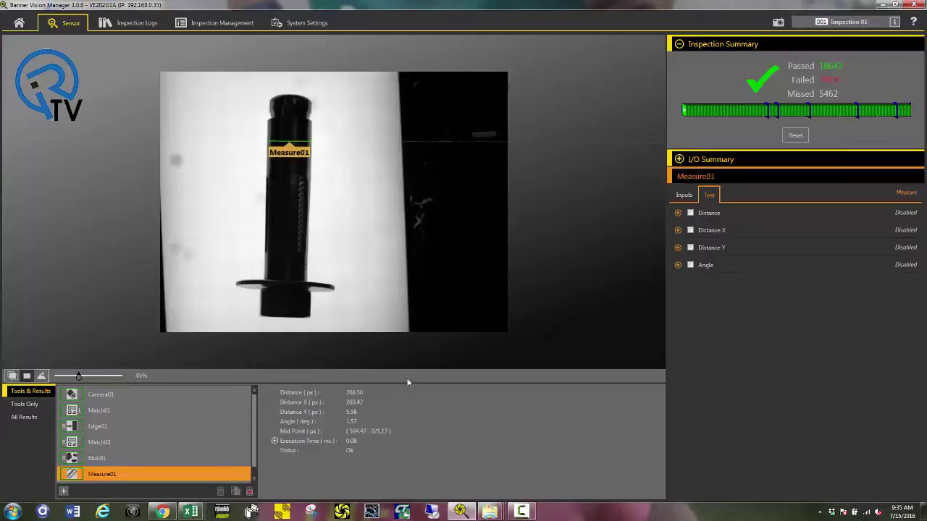
left_click(678, 213)
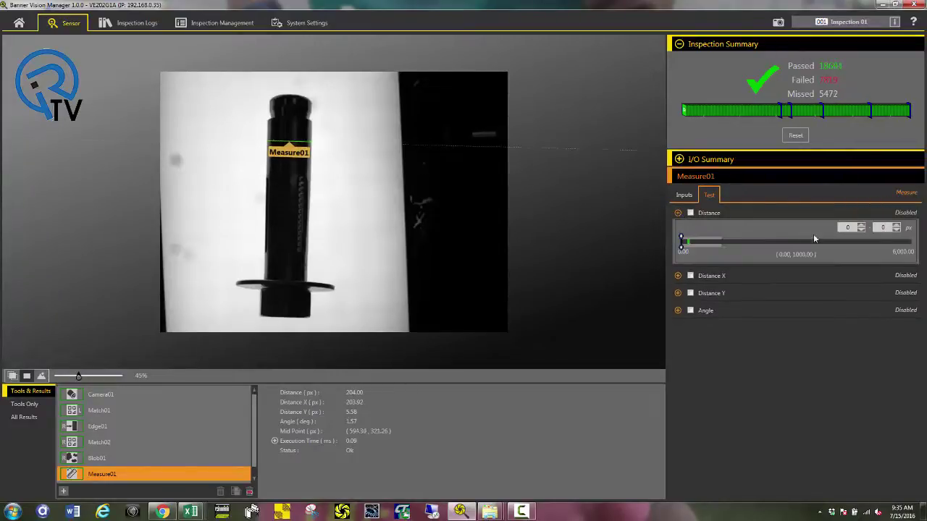
left_click(690, 213)
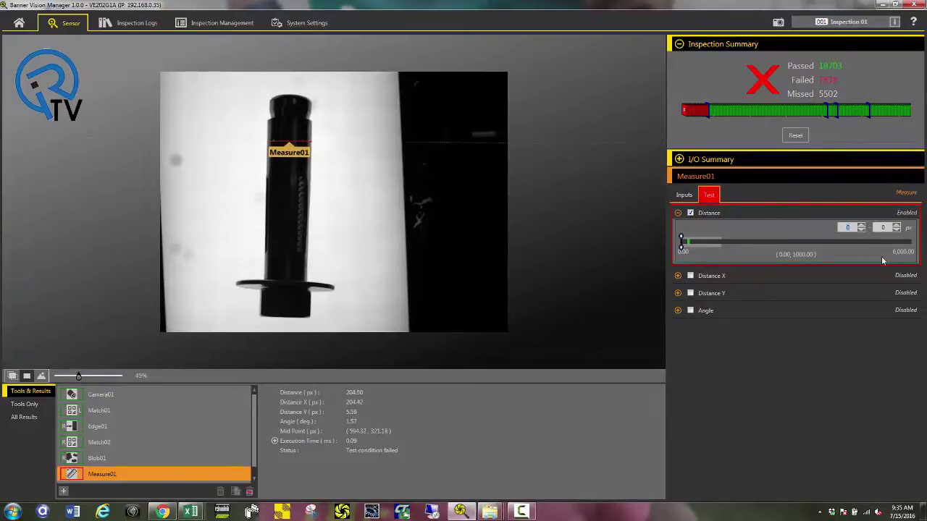
type("190")
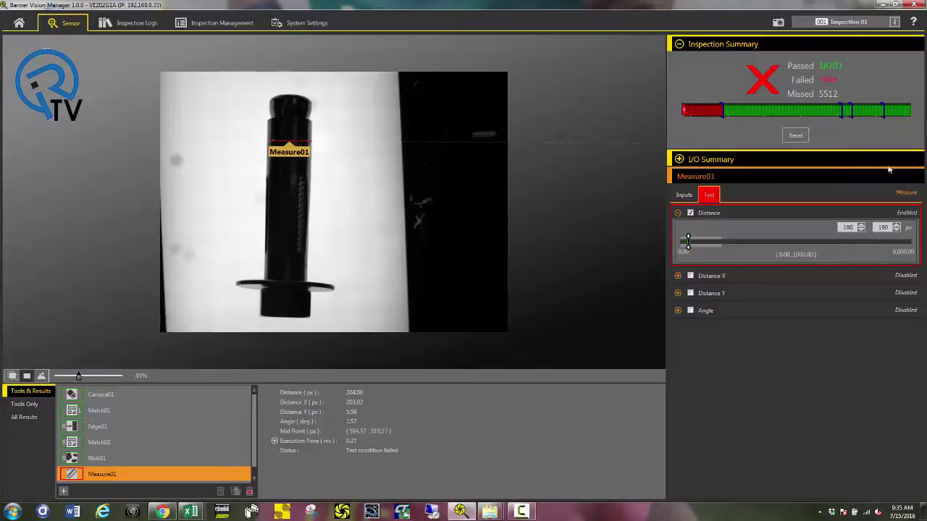
left_click(882, 228)
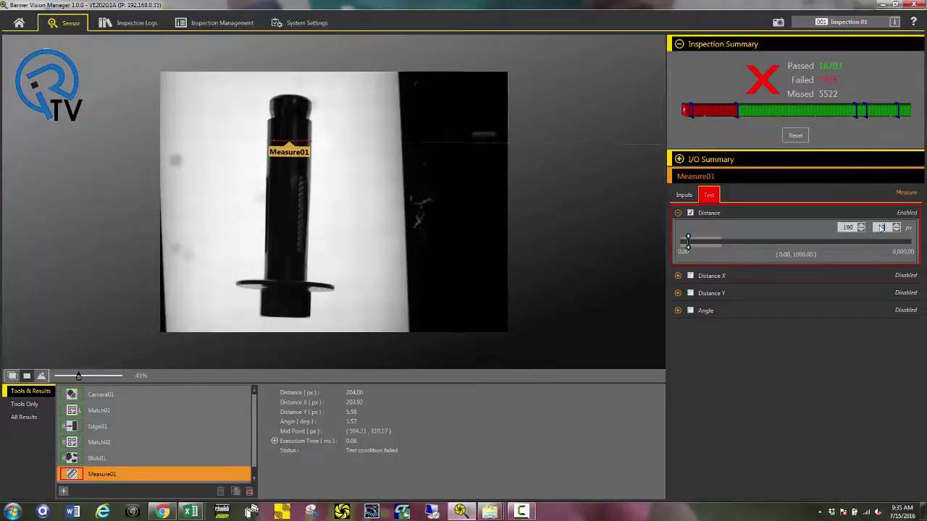
type("210")
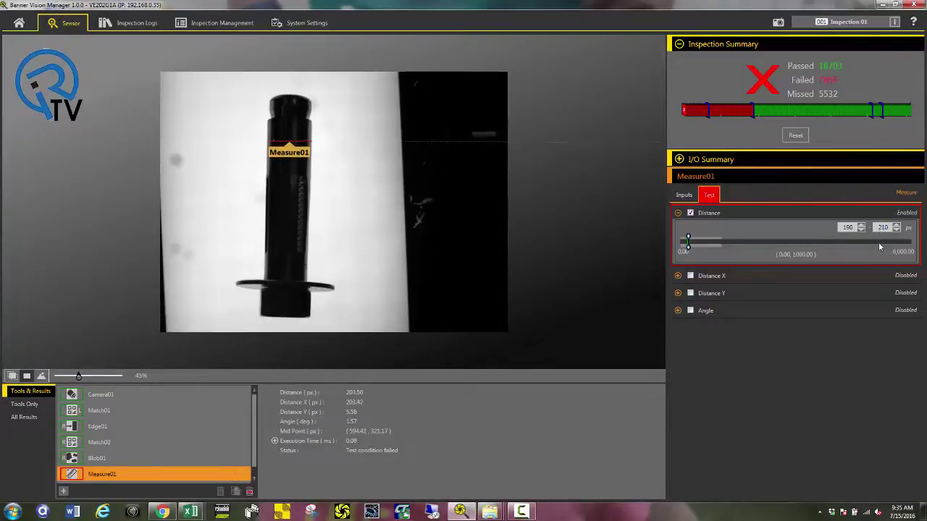
key("Return")
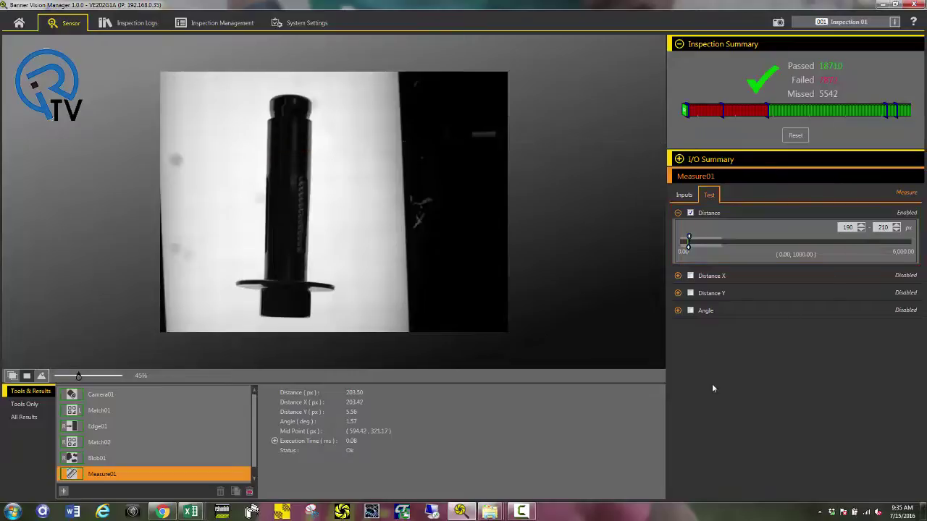
- Enable Blob01's Count test with minimum and maximum both set to 1
left_click(109, 459)
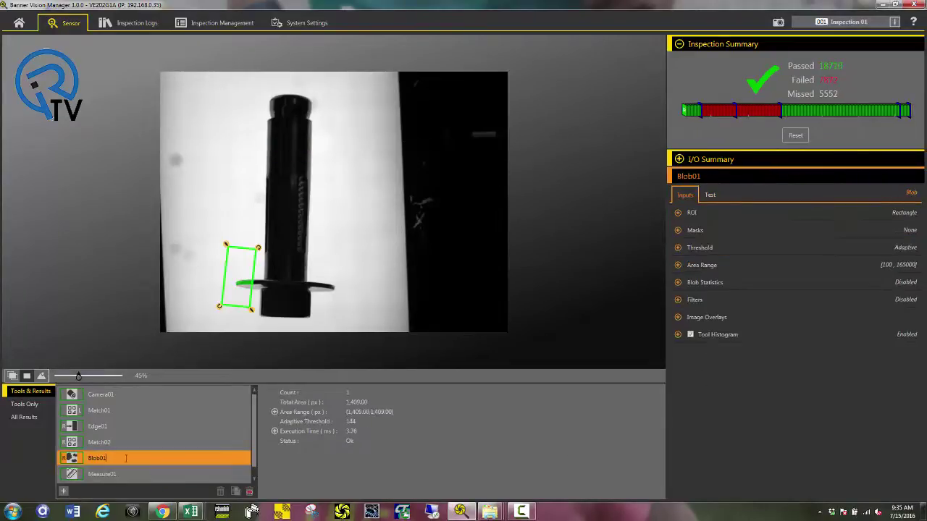
left_click(709, 195)
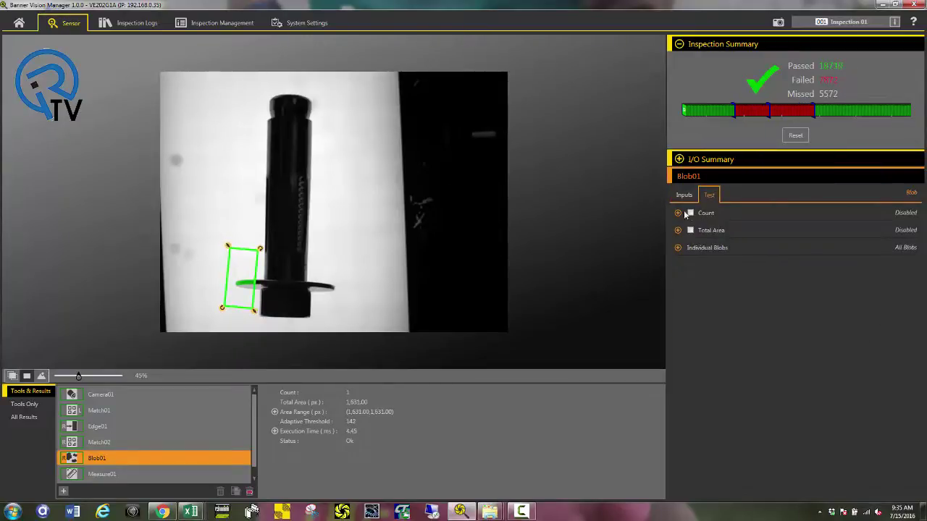
left_click(690, 213)
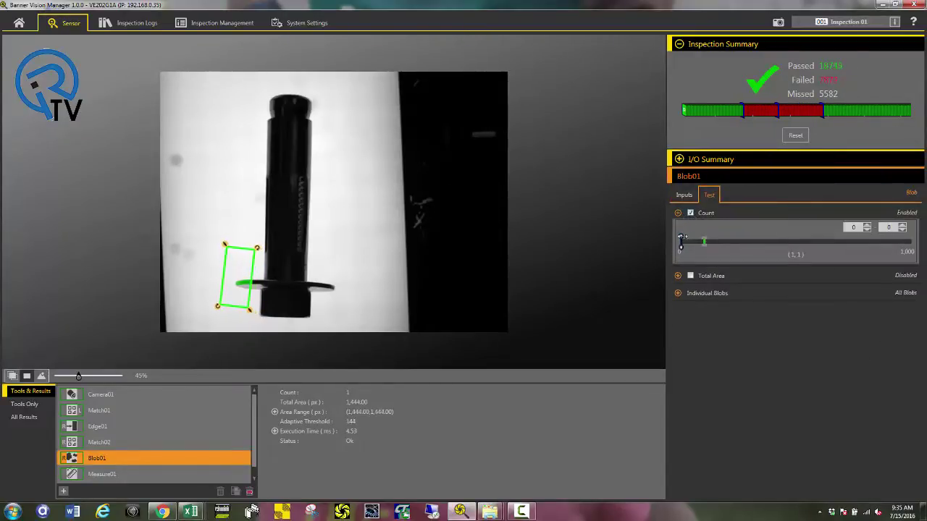
left_click(868, 225)
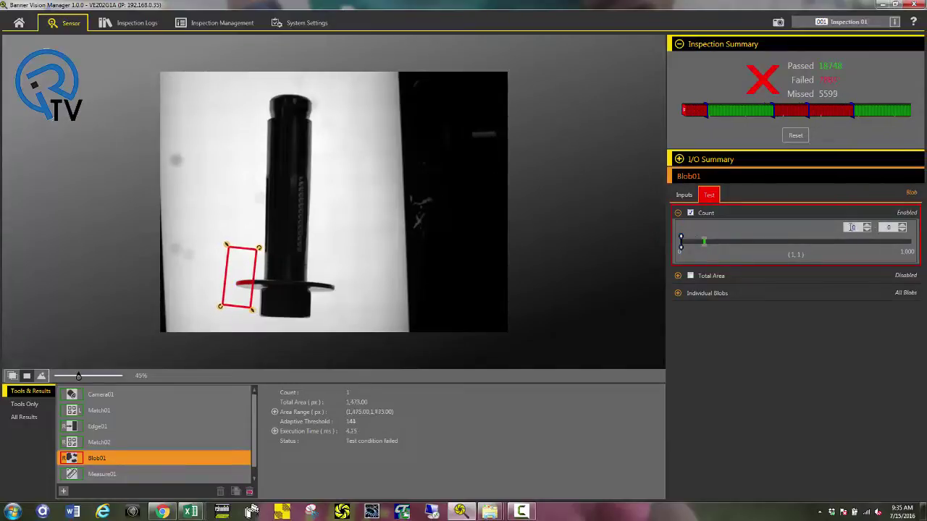
left_click(903, 226)
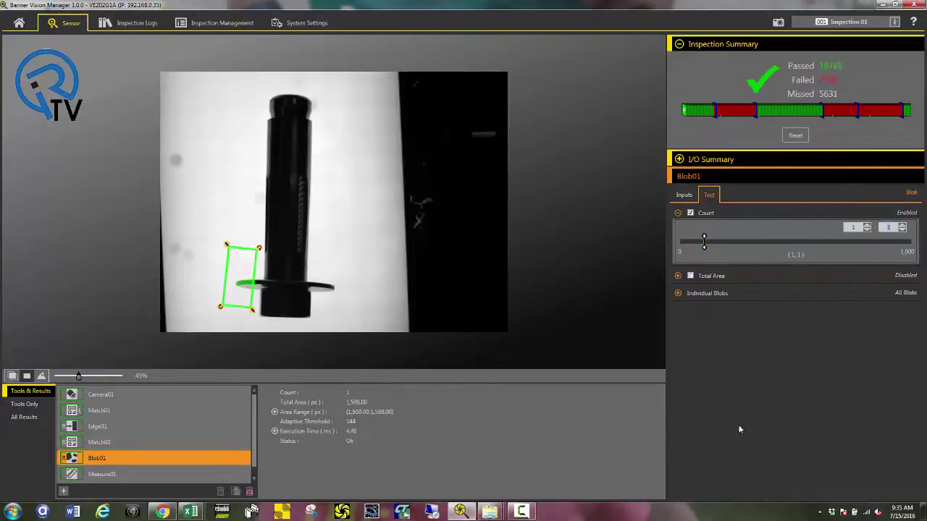
- Enable Match02's Count test with minimum and maximum match count both 1
left_click(152, 440)
left_click(710, 195)
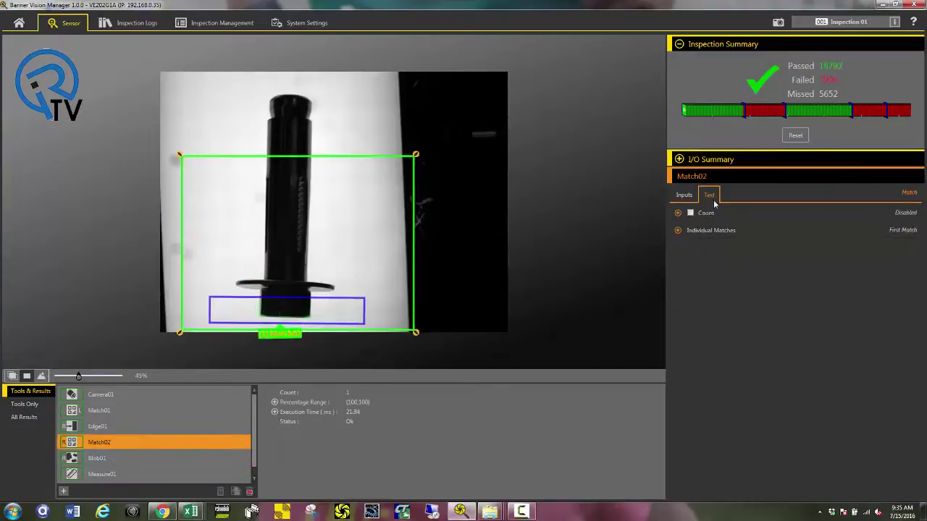
left_click(691, 214)
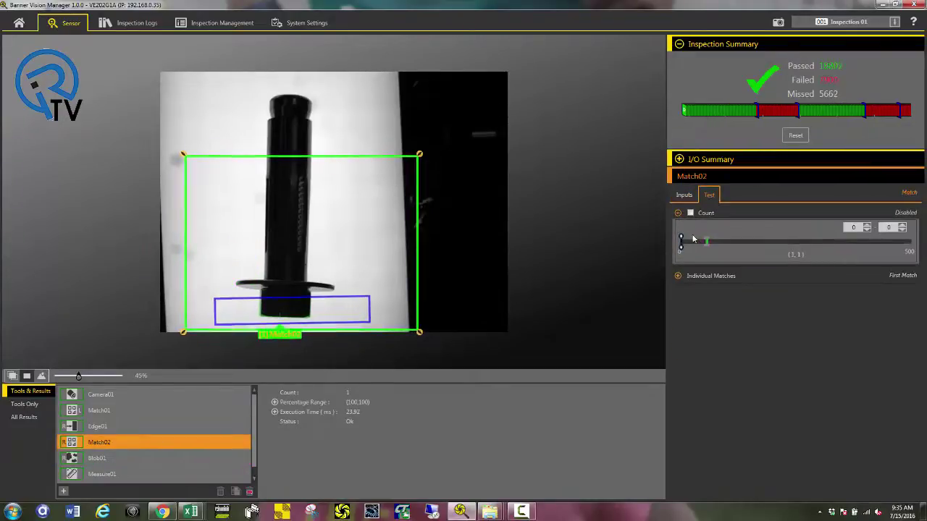
left_click(690, 213)
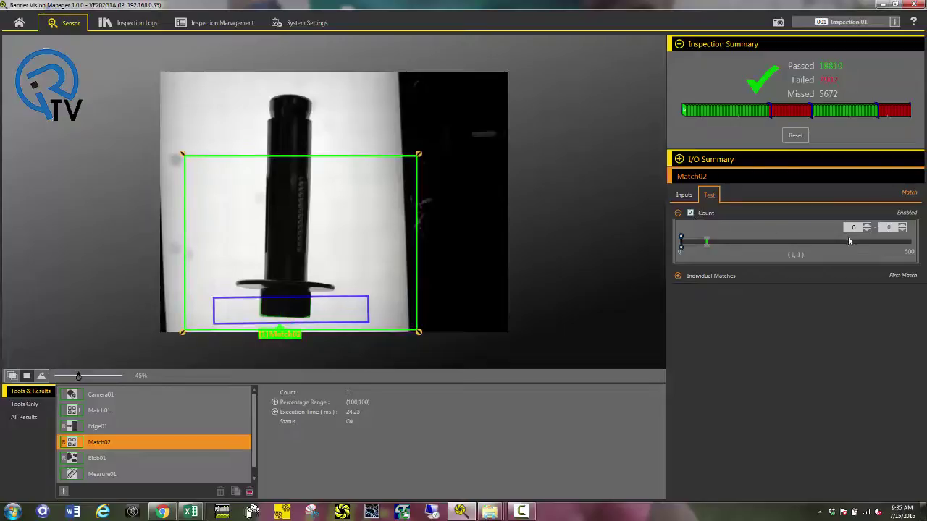
type("1")
left_click(890, 227)
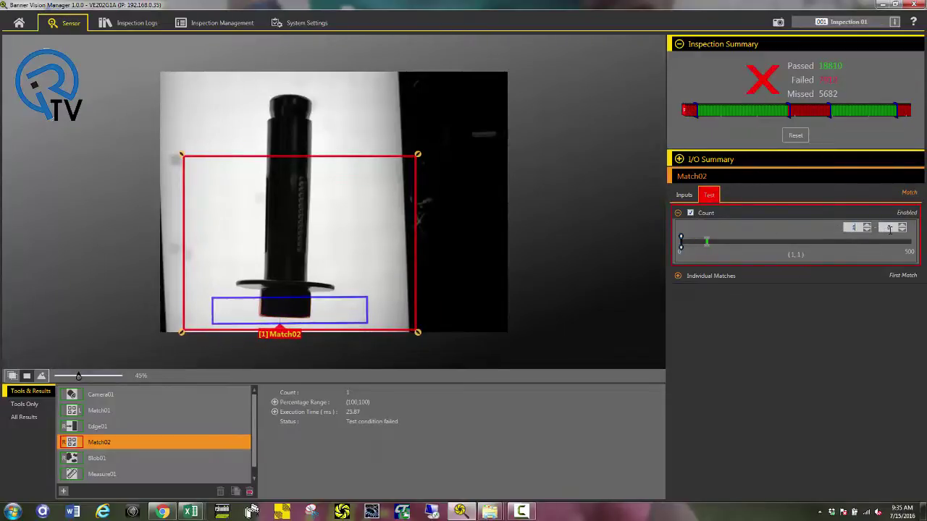
type("1")
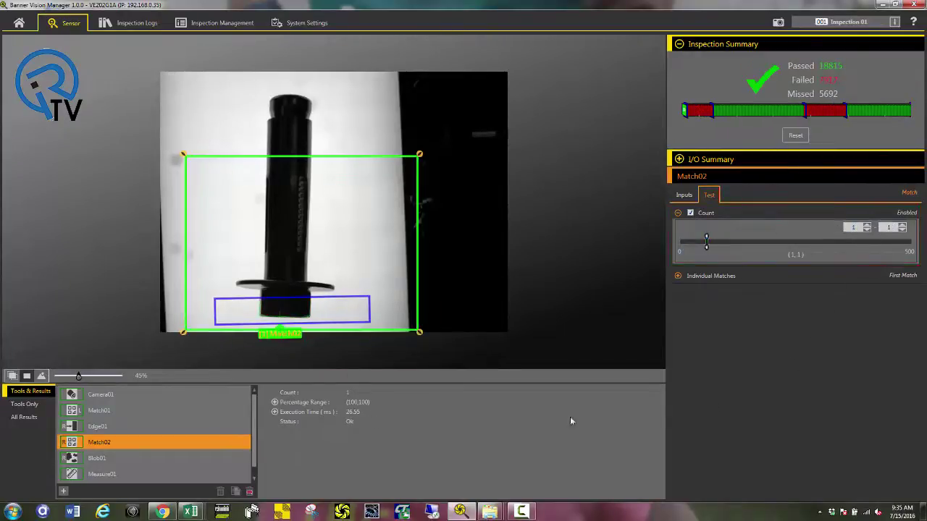